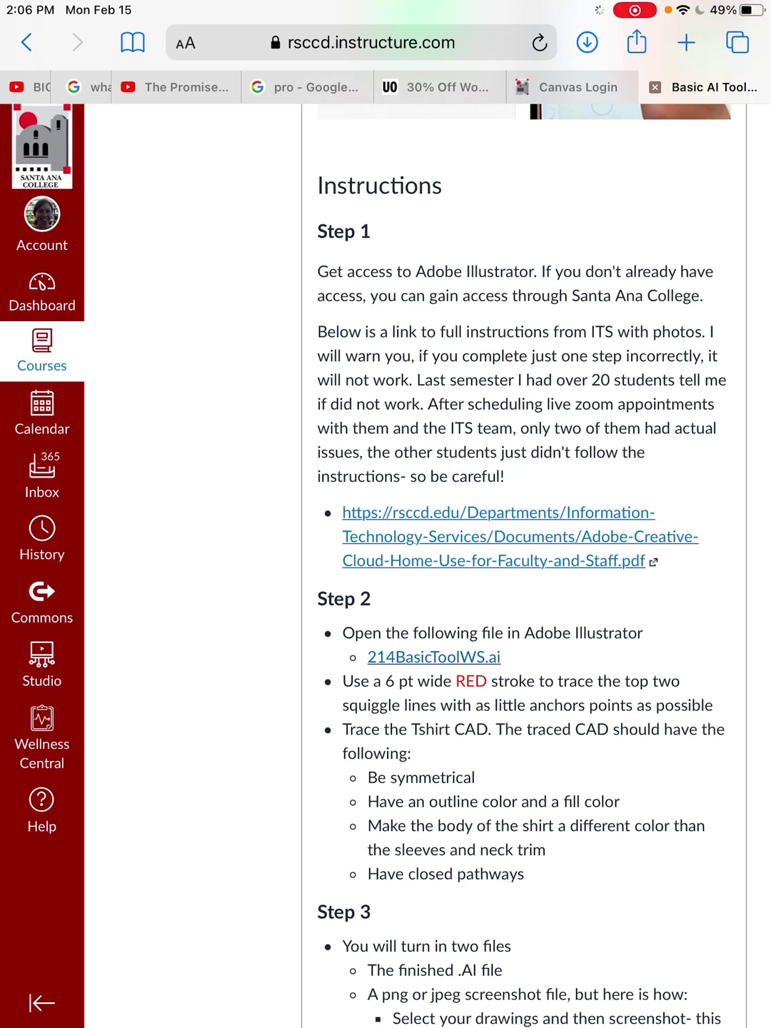
pyautogui.scroll(-5, 530, 563)
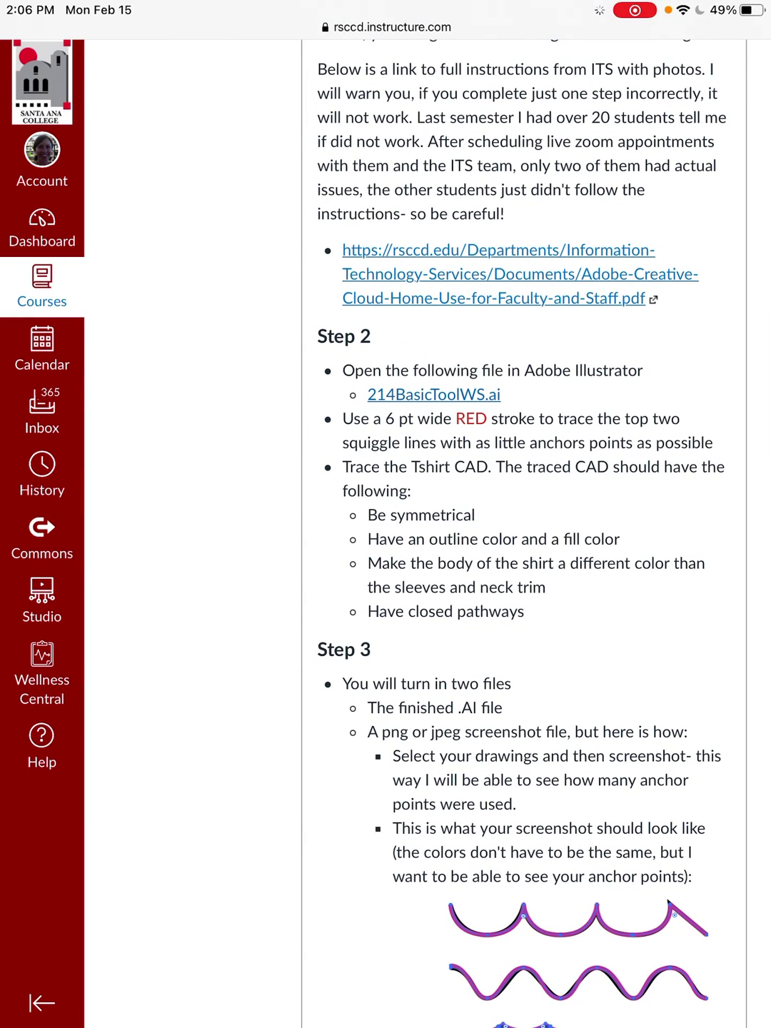
# Step: Open the 214BasicToolWS.ai file page from the assignment's Step 2 link
pyautogui.click(434, 395)
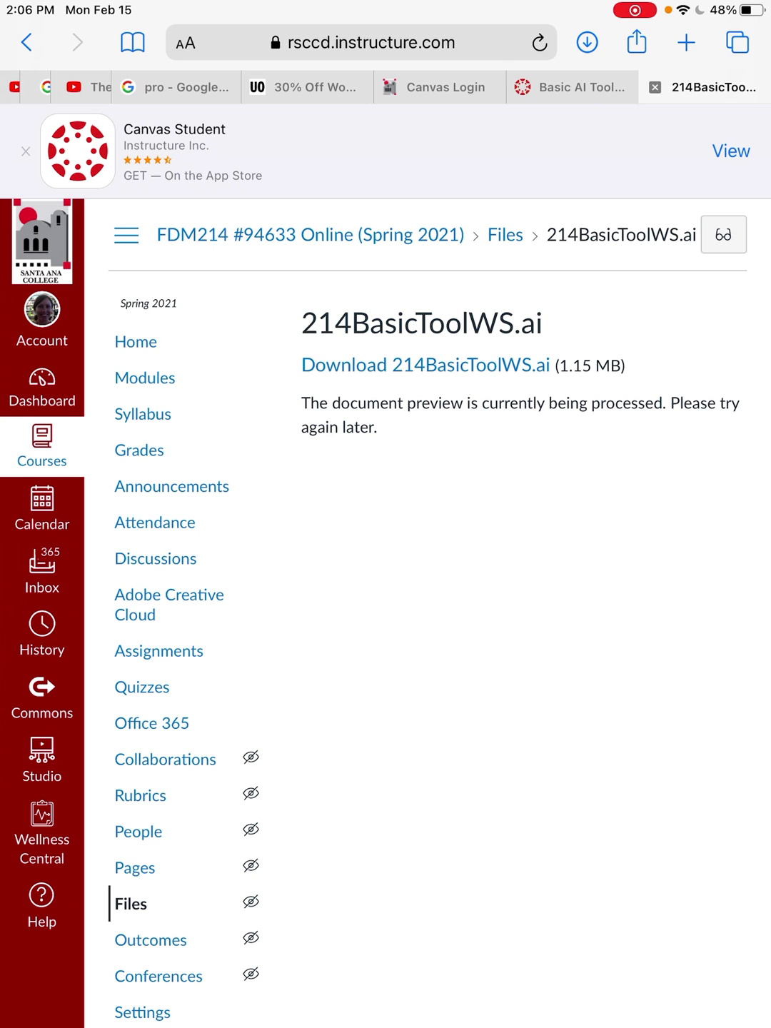
# Step: Start the download of 214BasicToolWS.ai from its Canvas file page
pyautogui.click(425, 364)
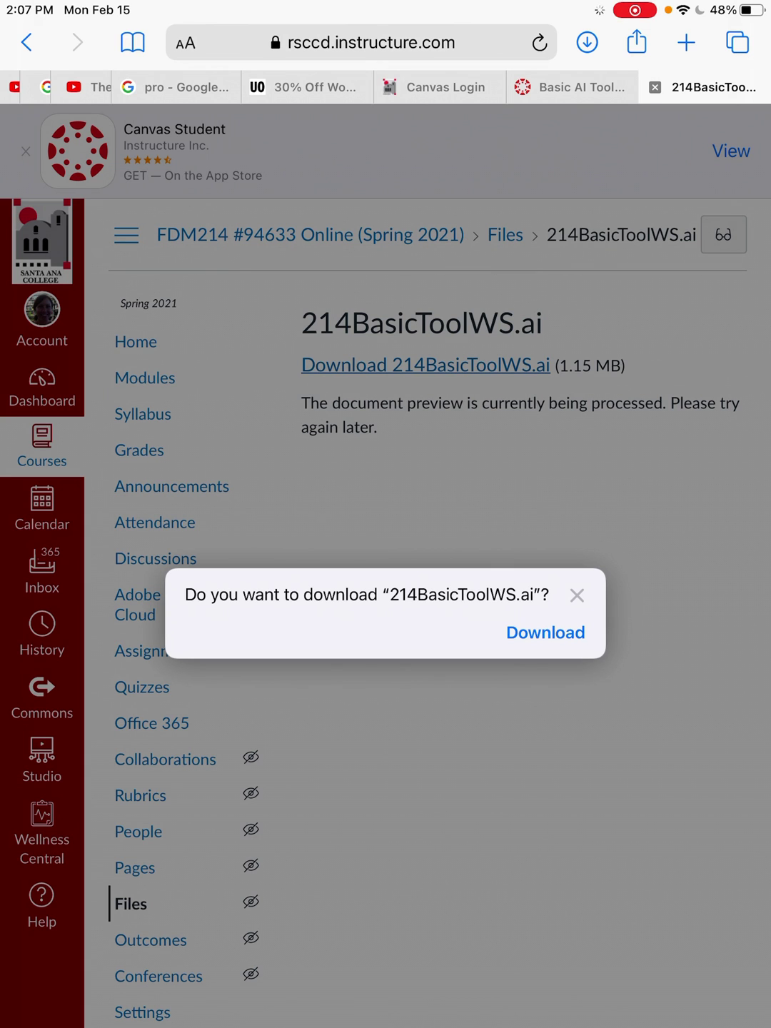
# Step: Confirm the download and pick the newest 214BasicToolWS copy from Safari's Downloads list
pyautogui.click(545, 631)
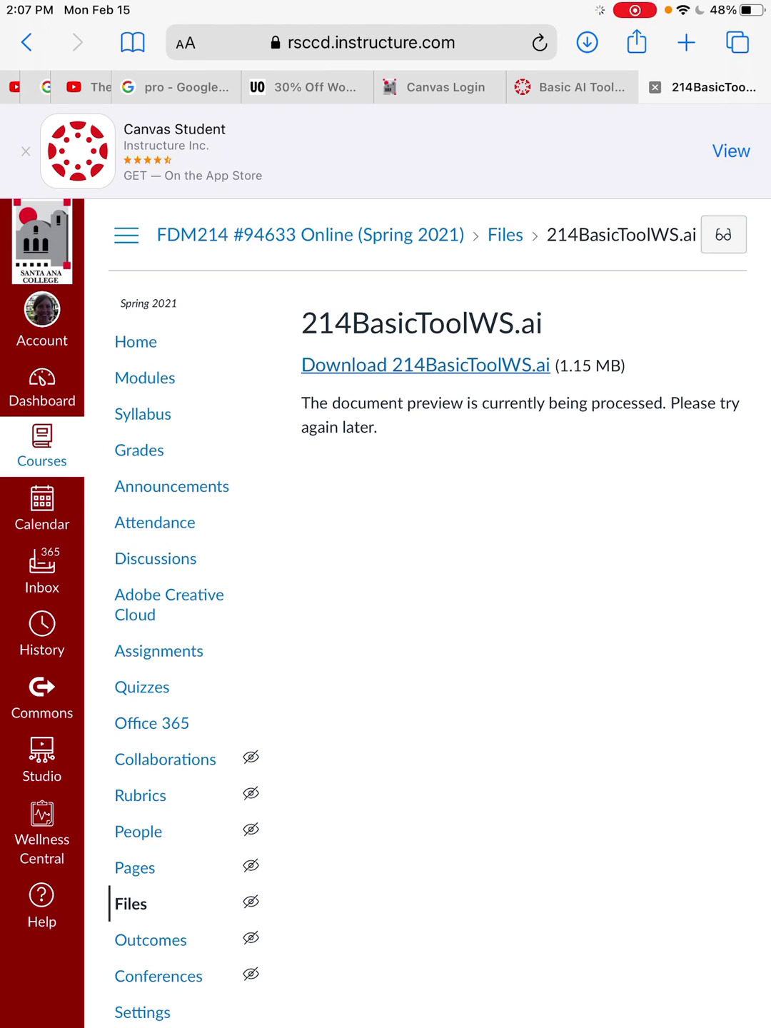
pyautogui.click(588, 42)
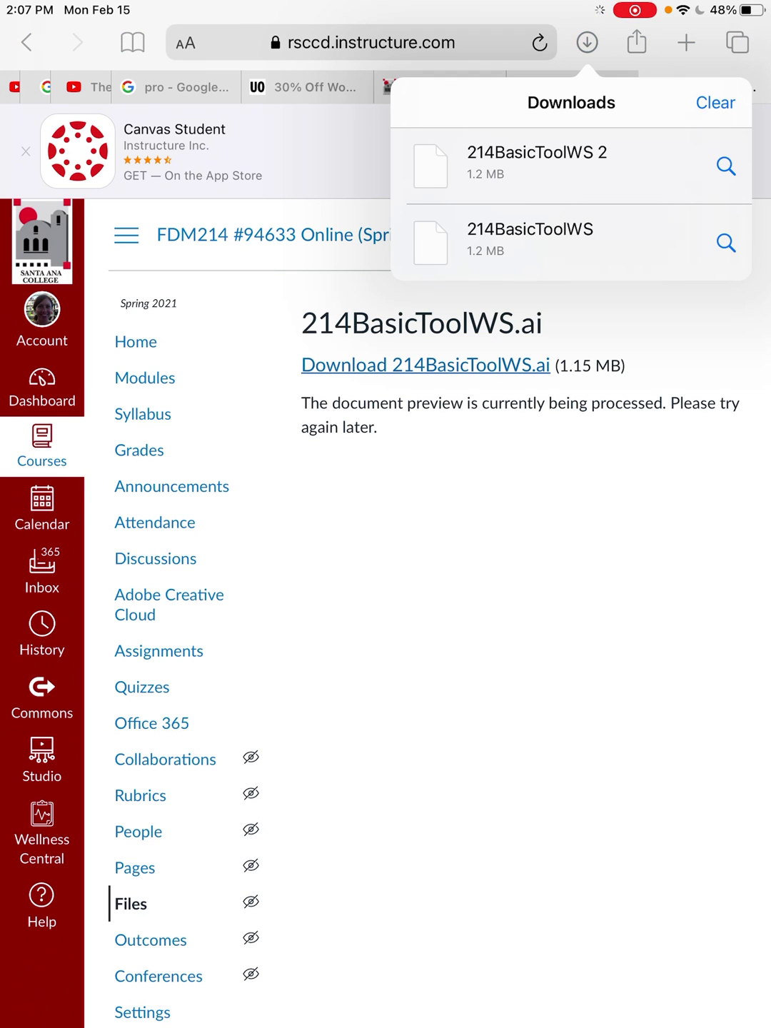
pyautogui.click(537, 165)
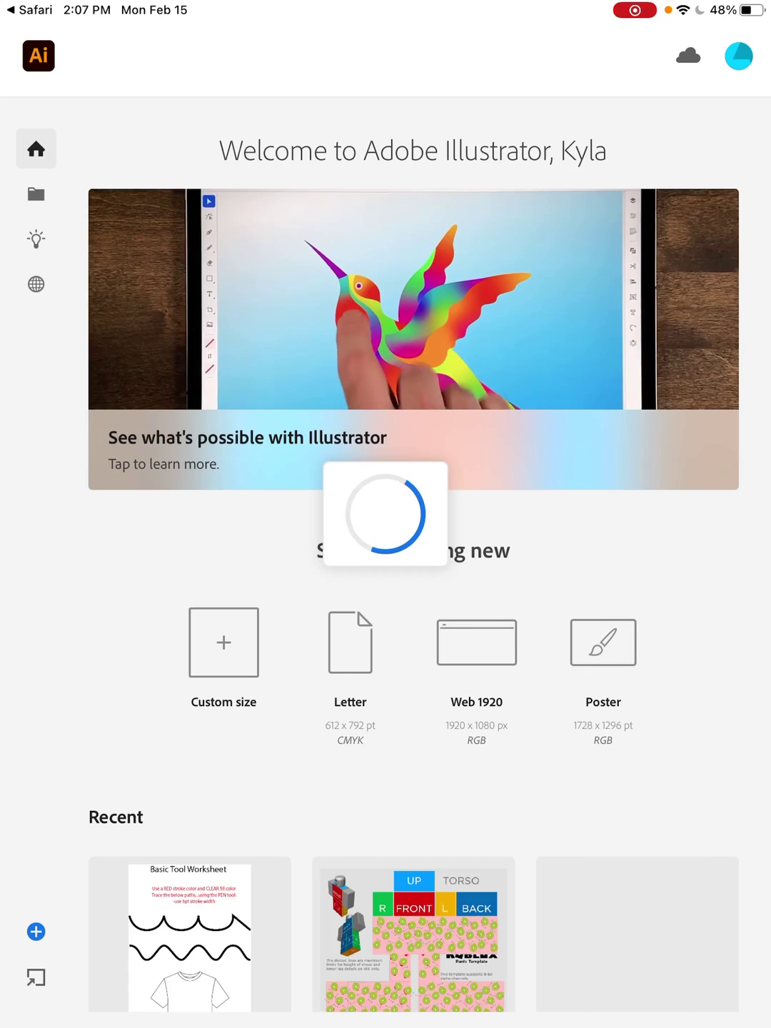
# Step: Open the 214BasicToolWS worksheet with its squiggle lines and T-shirt outline in Illustrator
pyautogui.click(169, 877)
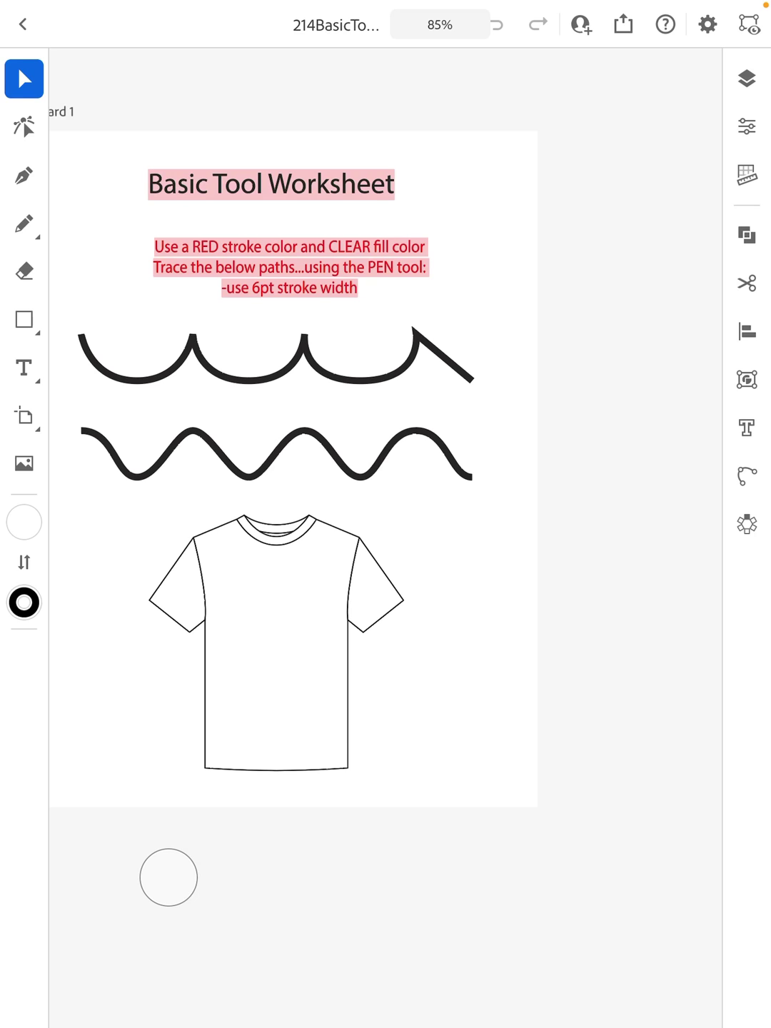
pyautogui.scroll(-3, 386, 441)
pyautogui.scroll(1, 385, 441)
pyautogui.scroll(1, 385, 442)
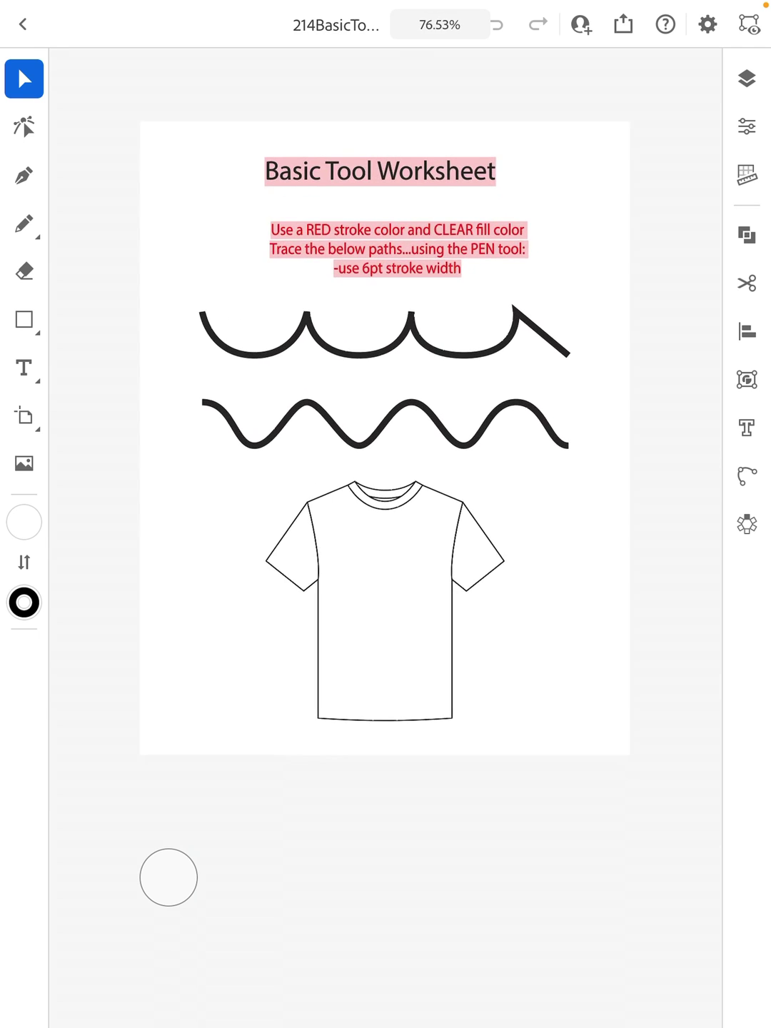
pyautogui.scroll(2, 385, 442)
pyautogui.scroll(1, 386, 441)
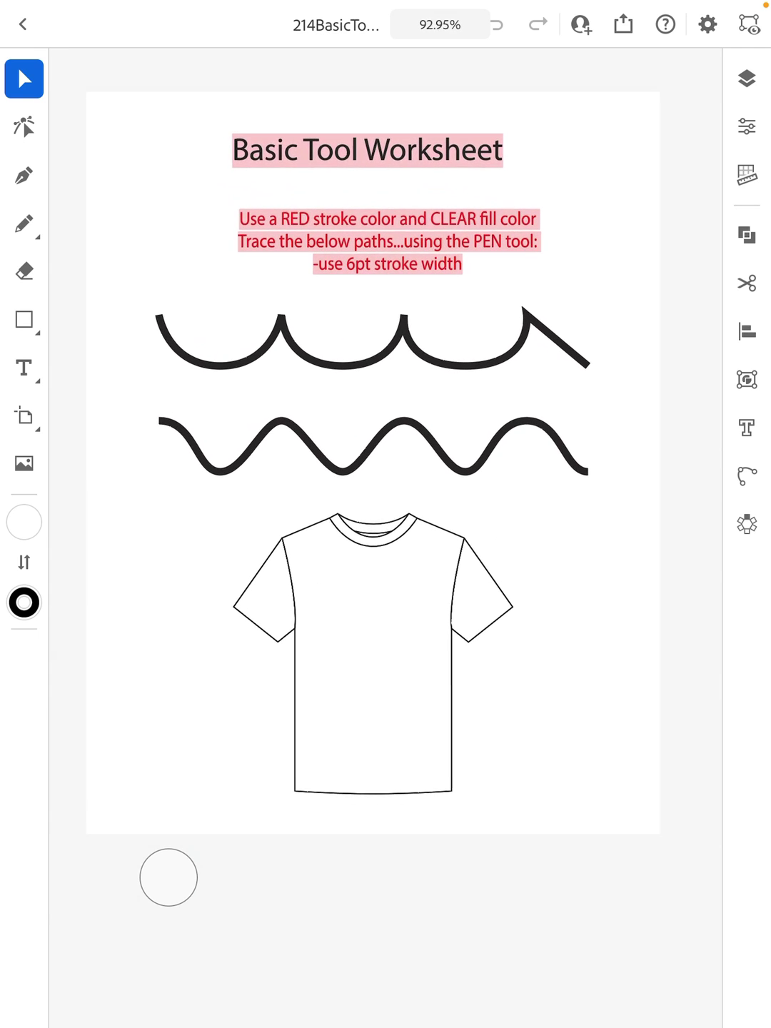
pyautogui.scroll(1, 385, 441)
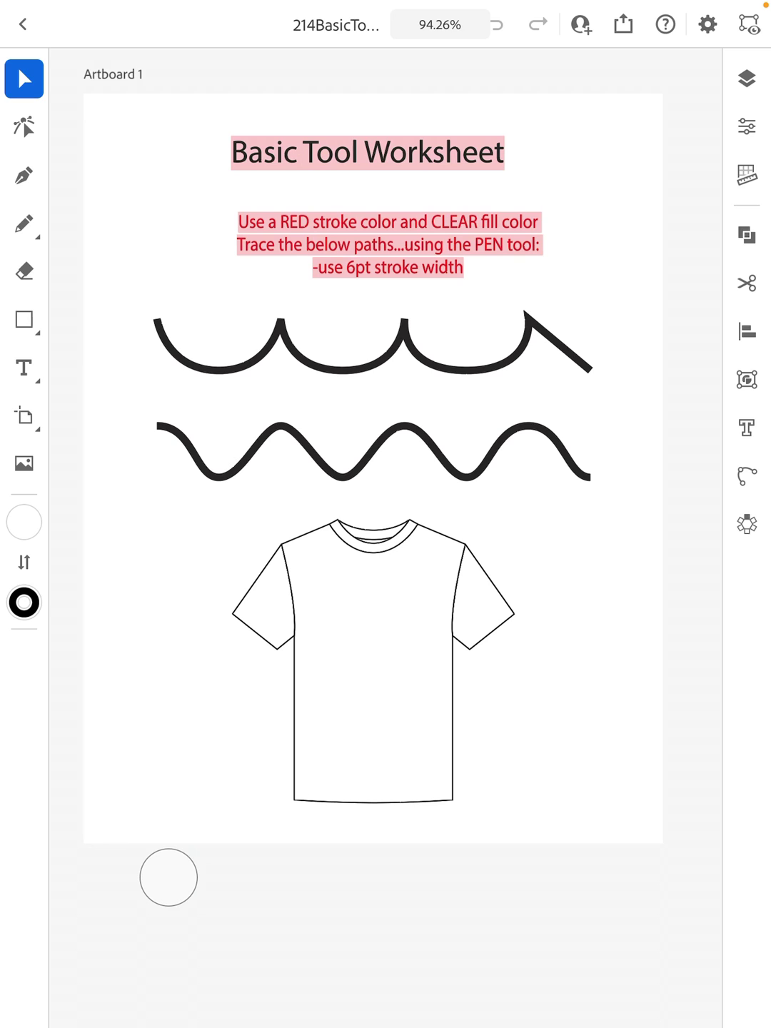